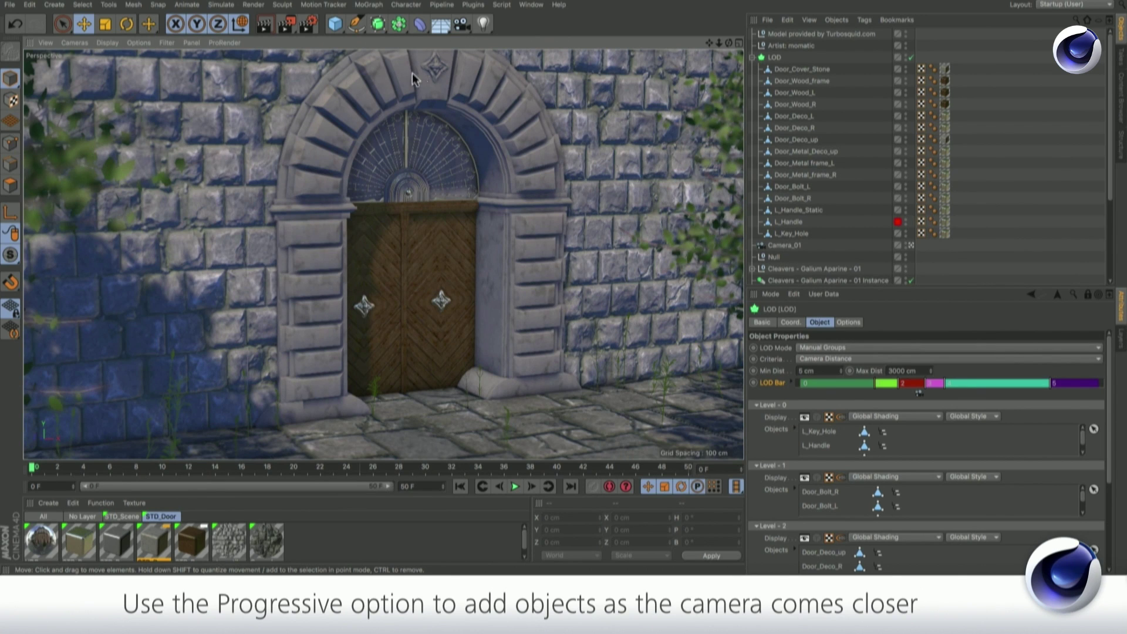
right_click_drag(424, 323, 516, 341, "alt")
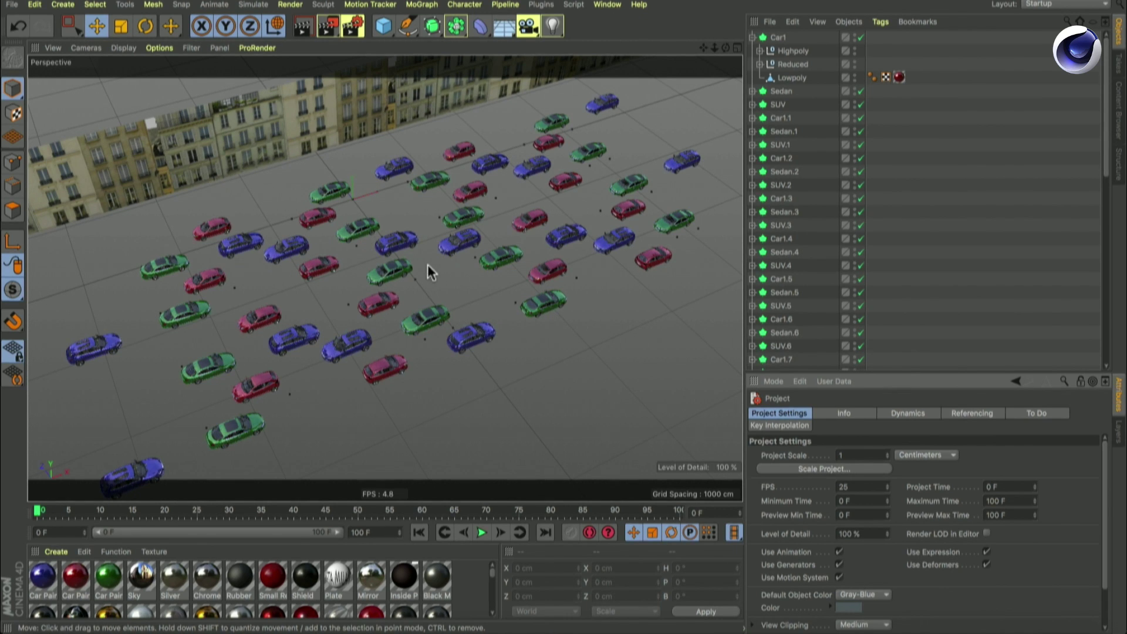
Select the Car1 LOD object and choose Global as its criteria
left_click(771, 37)
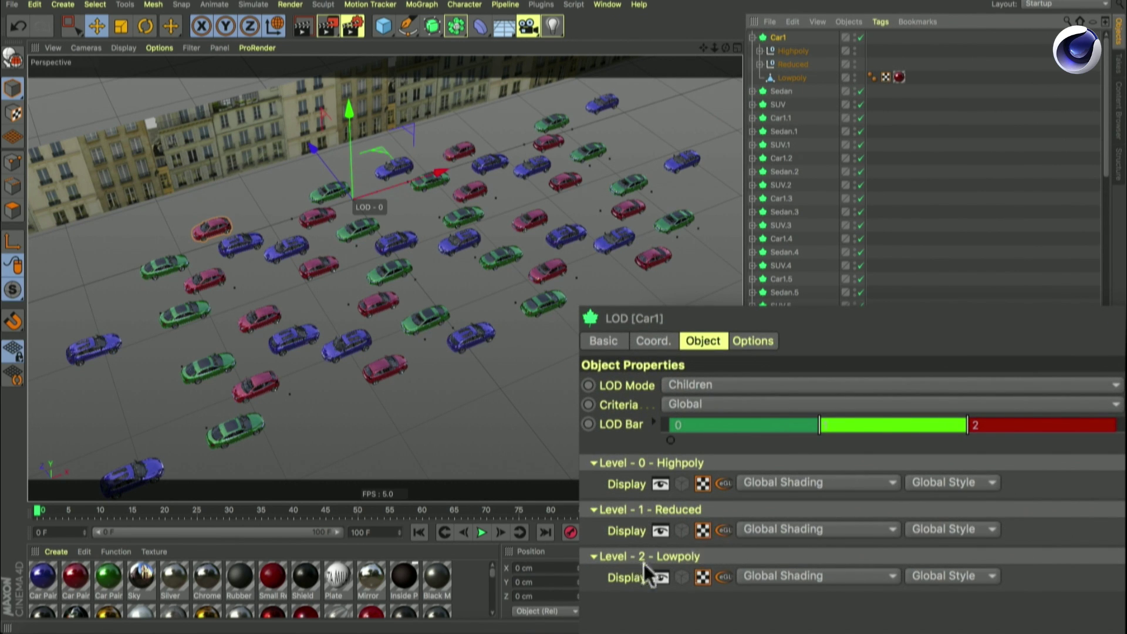
left_click(683, 405)
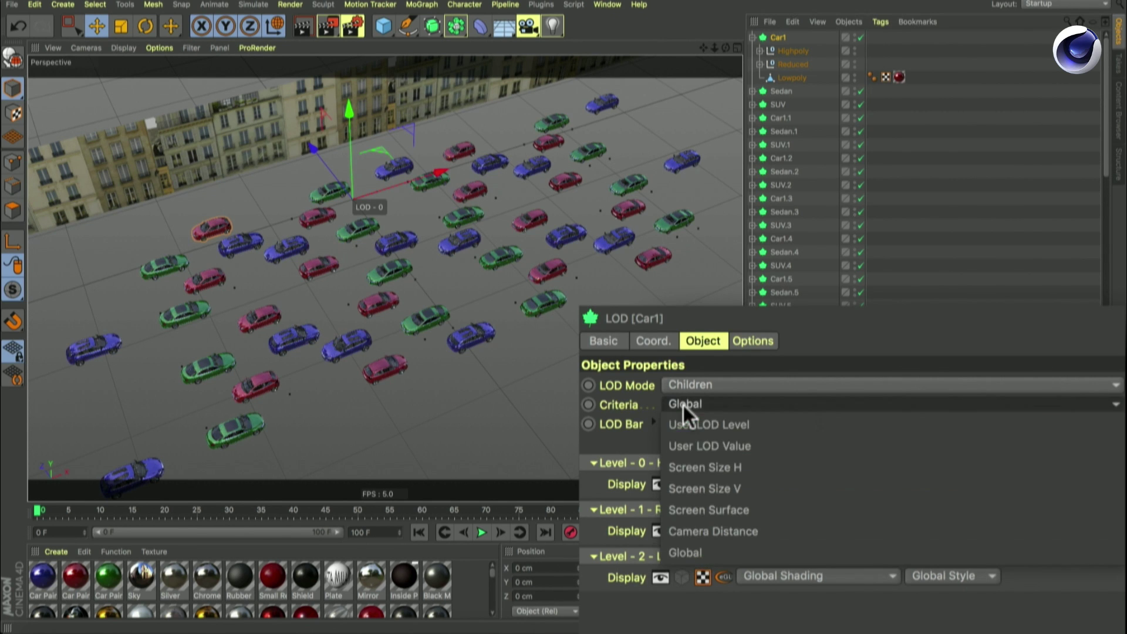
left_click(717, 552)
Open the project settings that hold the global Level of Detail value and clear the object selection
left_click(35, 5)
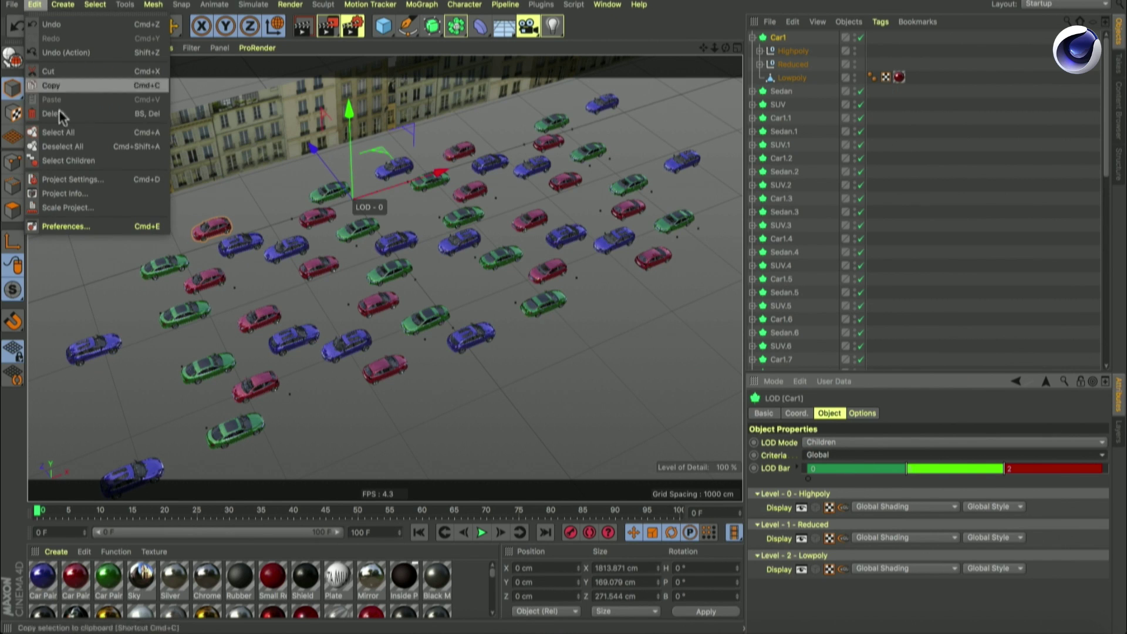
left_click(73, 179)
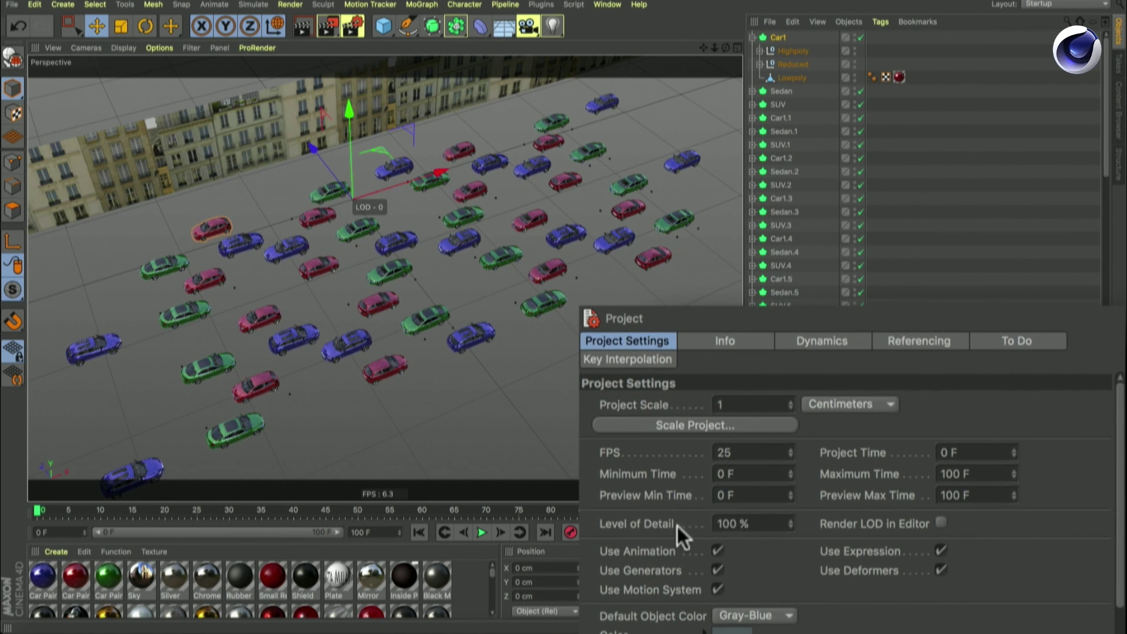
left_click(348, 295)
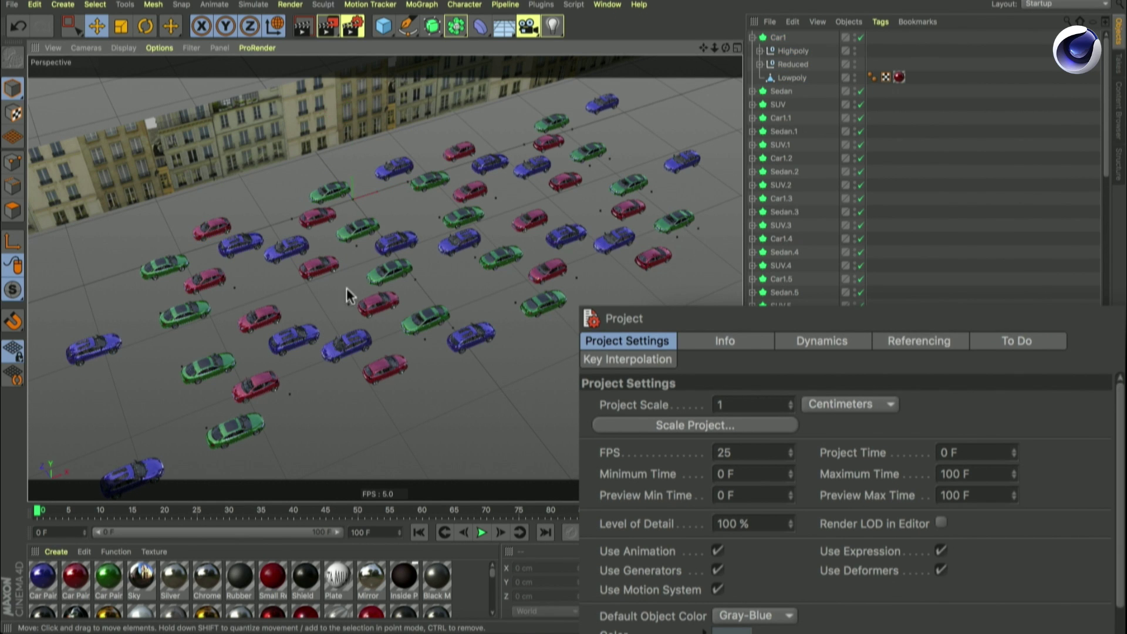
left_click_drag(409, 263, 414, 291, "alt")
Set the project's Level of Detail to 66 % and check how the car scene responds
left_click(759, 523)
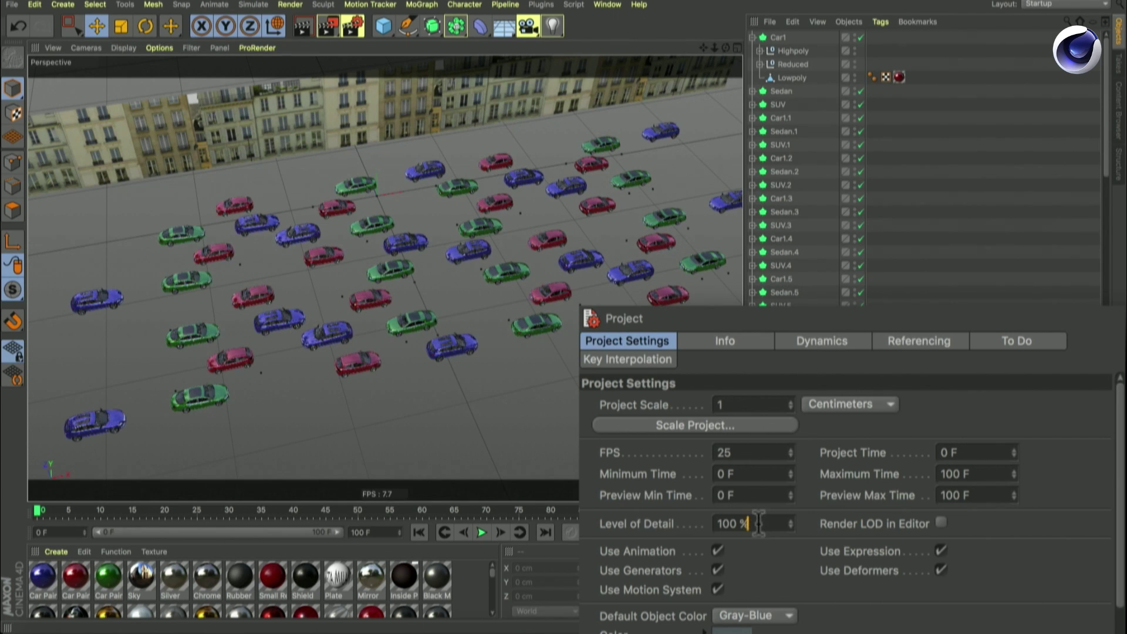
type("66")
key("Return")
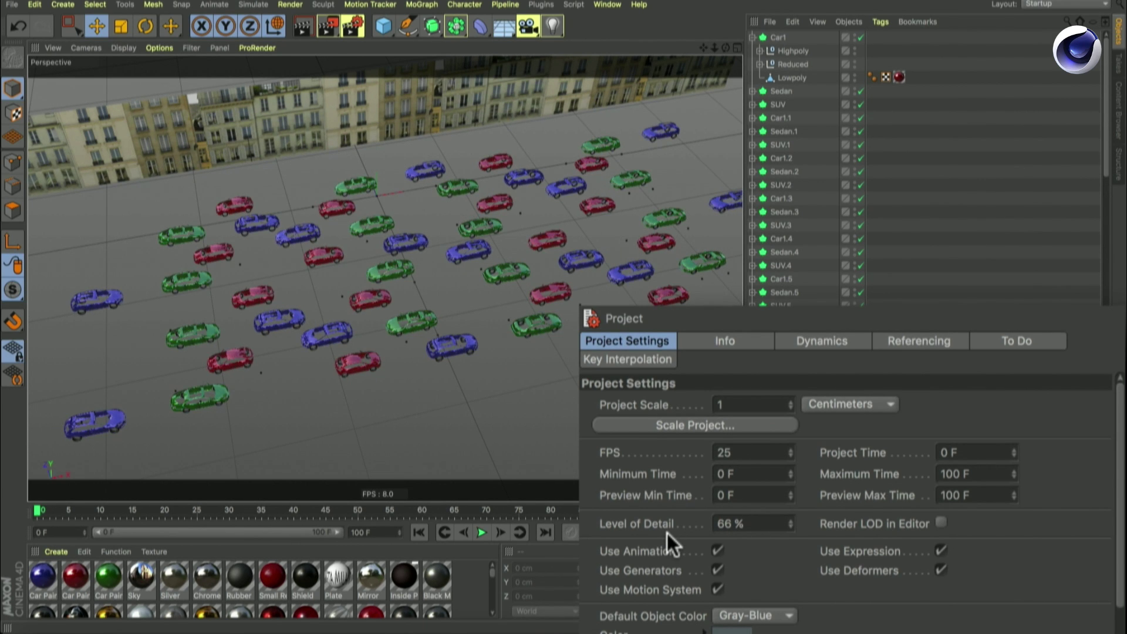
mouse_move(433, 310)
left_mouse_down("alt")
mouse_move(442, 307)
mouse_move(414, 302)
mouse_move(442, 288)
mouse_move(460, 308)
mouse_move(418, 306)
mouse_move(438, 292)
mouse_move(428, 321)
mouse_move(461, 293)
mouse_move(439, 317)
mouse_move(422, 309)
left_mouse_up("alt")
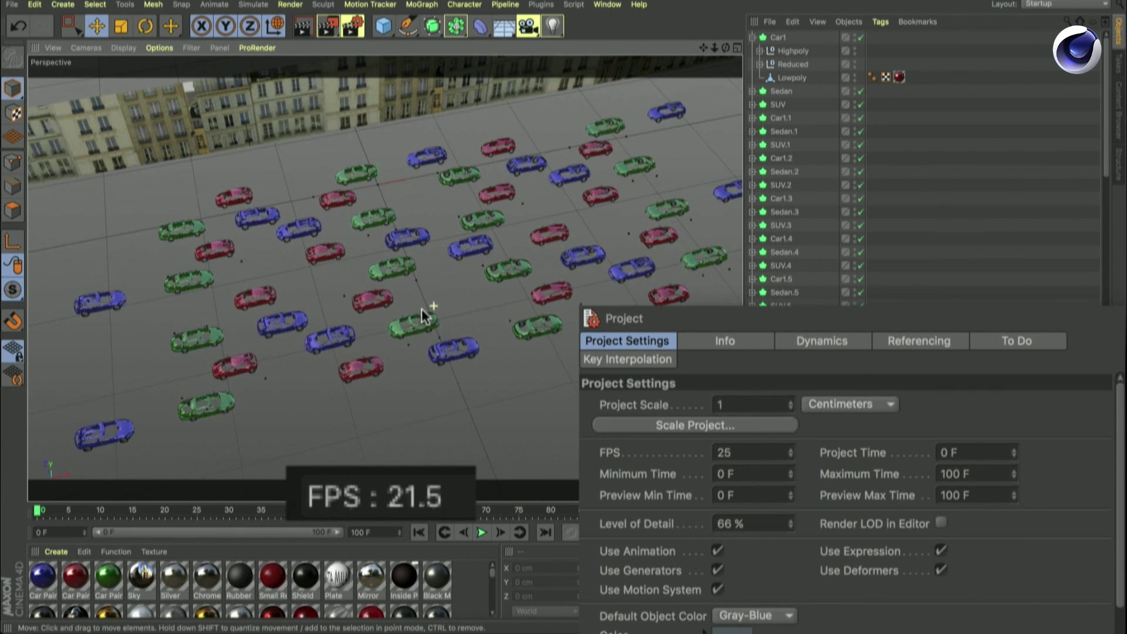
Set the project's Level of Detail to 33 %
left_click_drag(758, 523, 693, 523)
type("33")
key("Return")
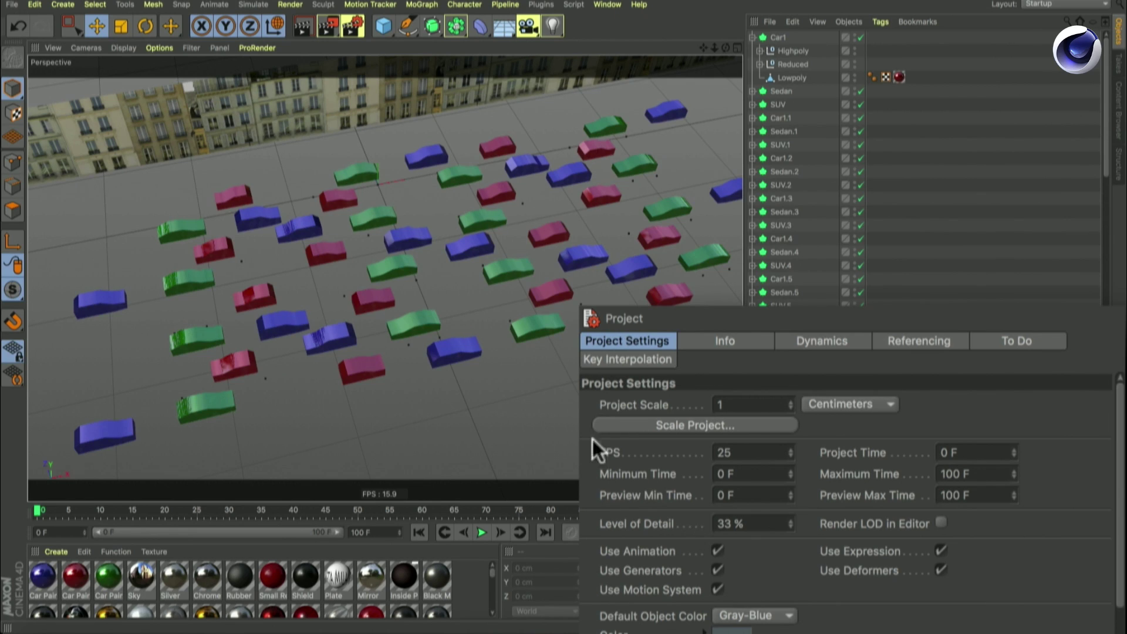
mouse_move(495, 327)
left_mouse_down("alt")
mouse_move(467, 301)
mouse_move(478, 329)
mouse_move(451, 314)
mouse_move(472, 306)
mouse_move(469, 343)
mouse_move(445, 323)
mouse_move(484, 327)
mouse_move(484, 318)
left_mouse_up("alt")
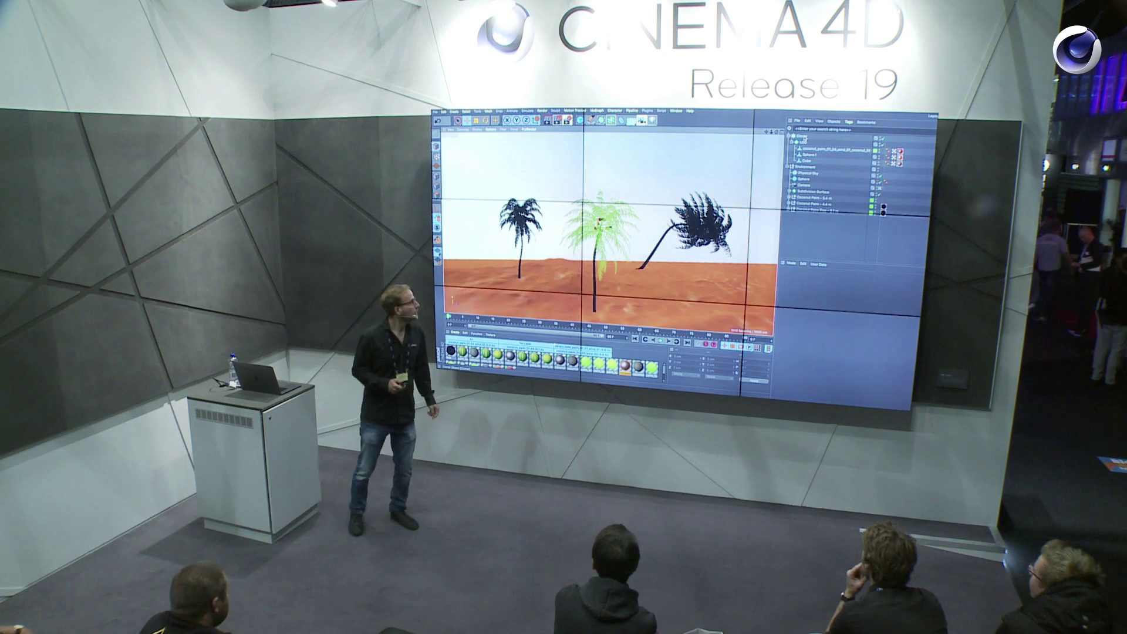
left_click(805, 136)
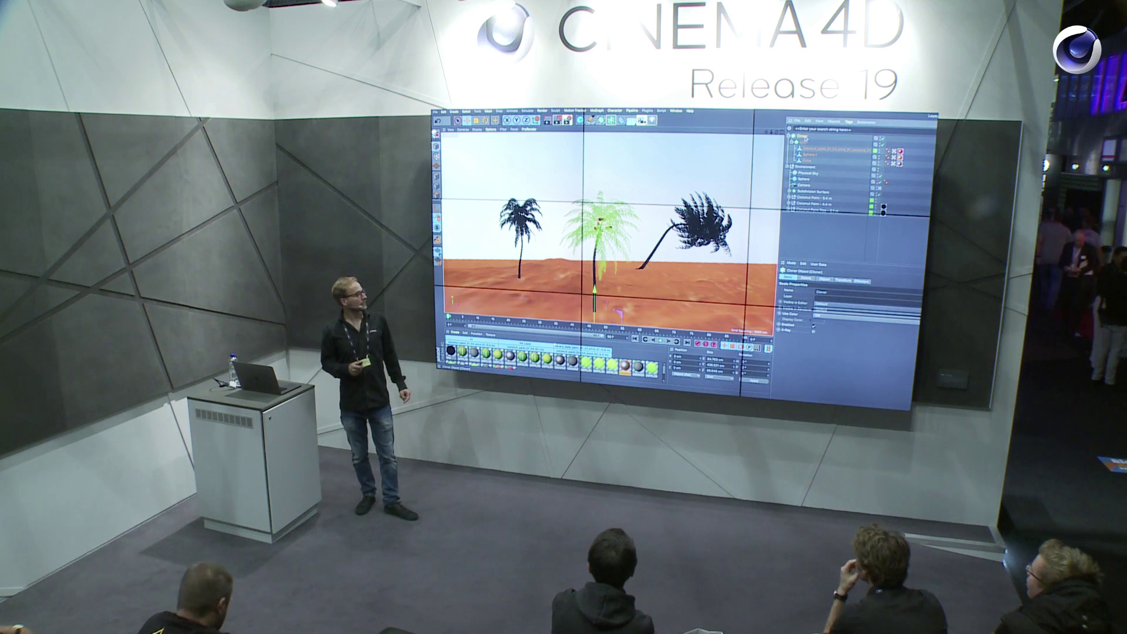
left_click(797, 135)
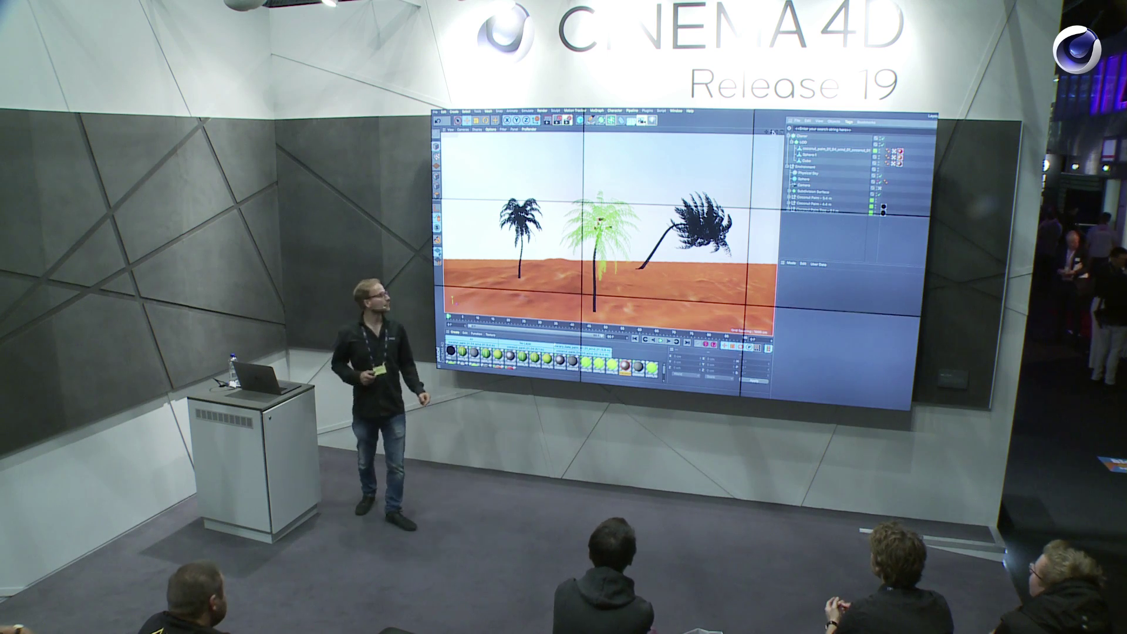
left_click_drag(772, 132, 801, 132)
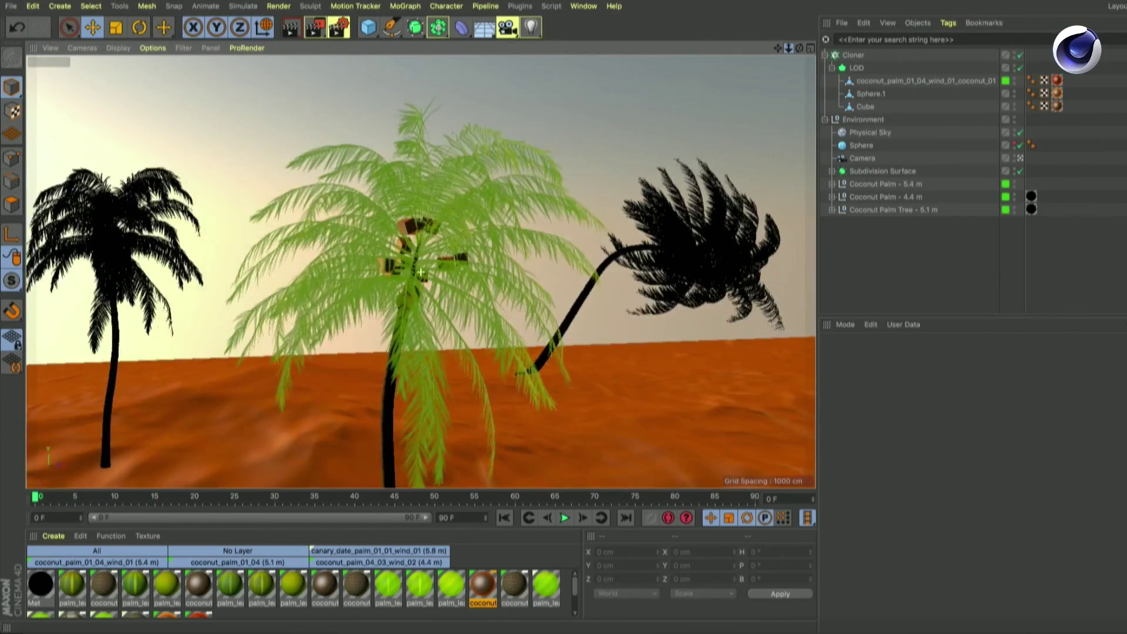
Examine the coconuts on the middle palm from close up and far away to compare their detail levels
scroll(421, 272, "up", 6)
scroll(421, 272, "up", 8)
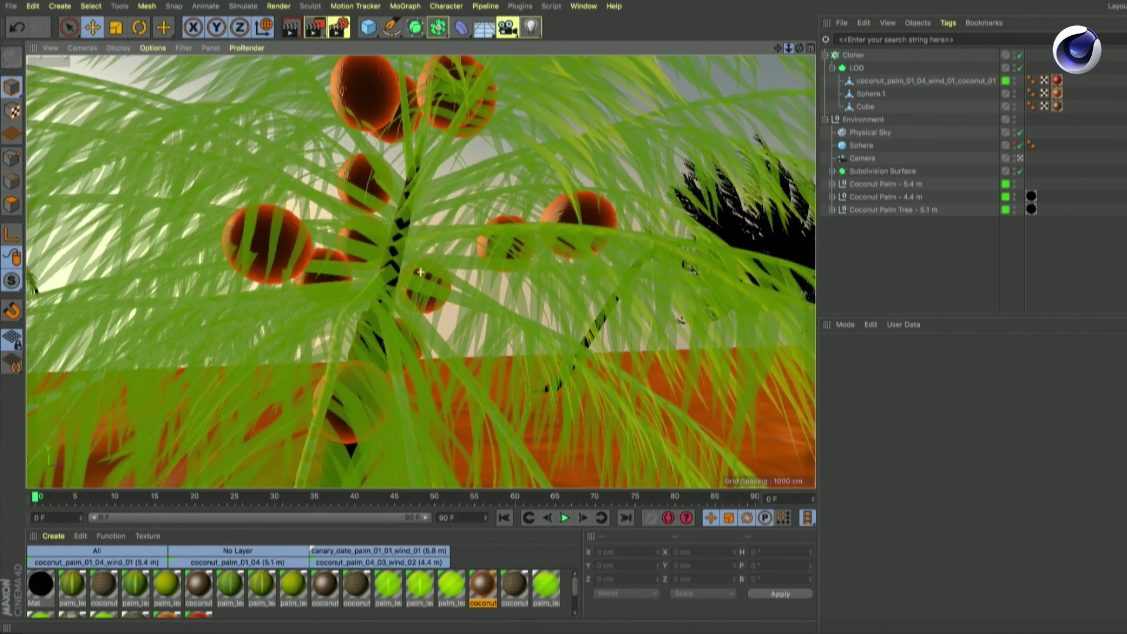
scroll(421, 272, "down", 10)
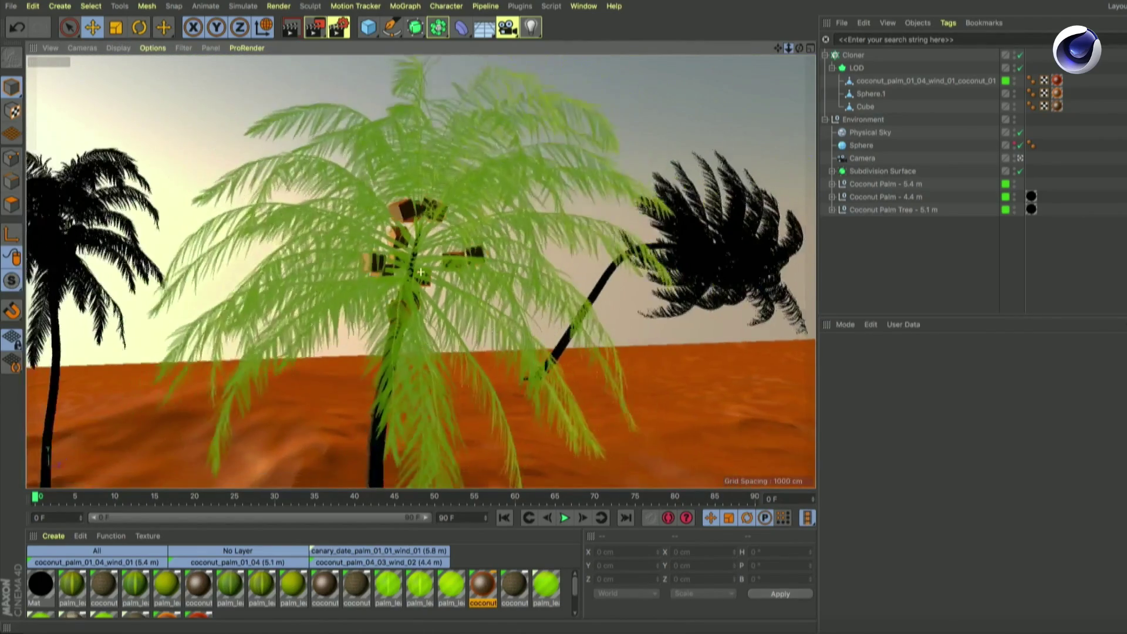
scroll(421, 272, "down", 10)
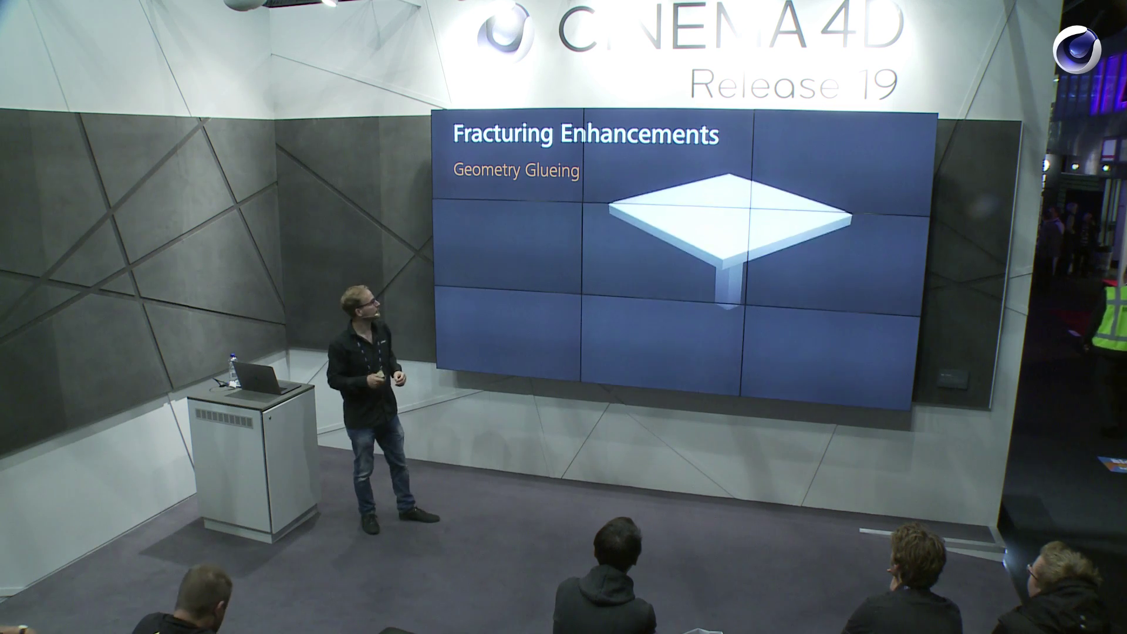
key("Right")
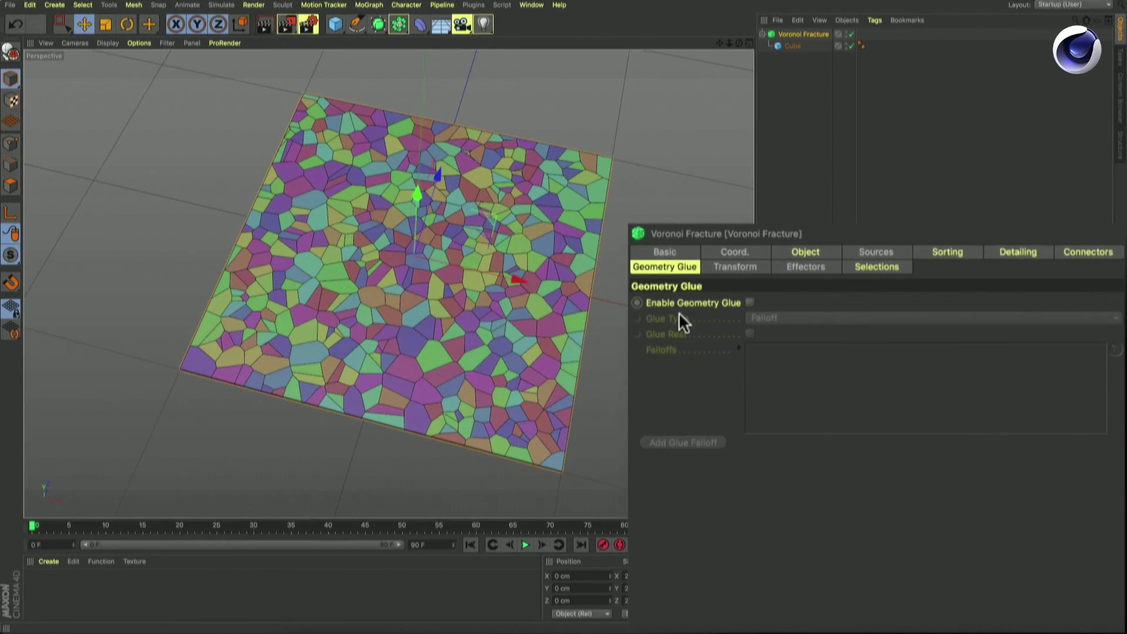
Enable geometry glue on the Voronoi Fracture and add a glue falloff, selecting the new falloff object
left_click(750, 302)
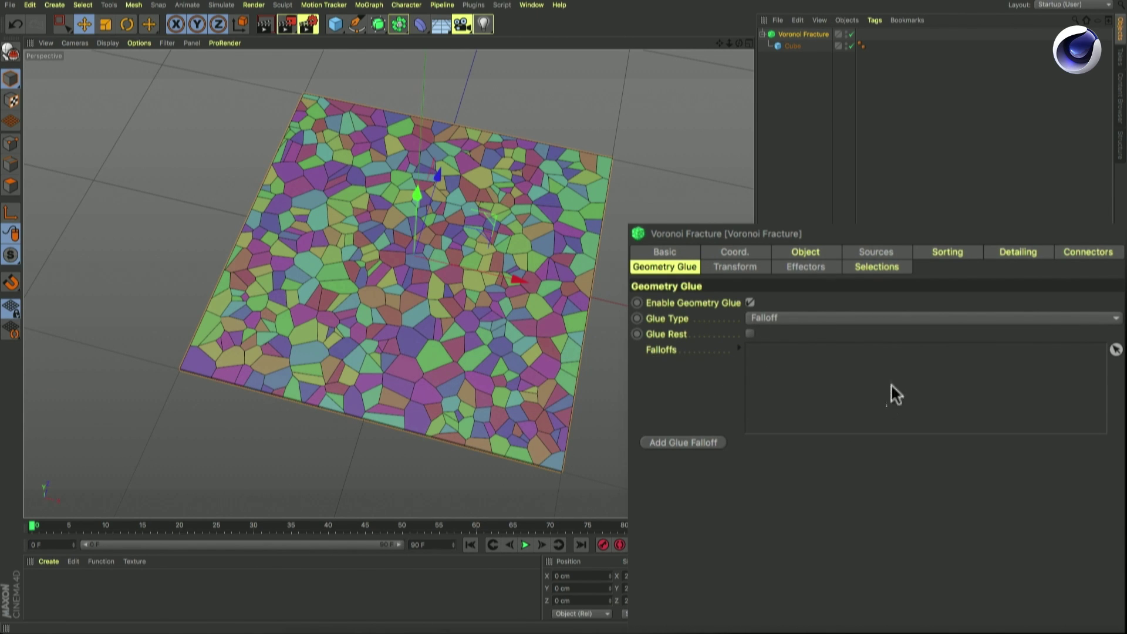
left_click(691, 444)
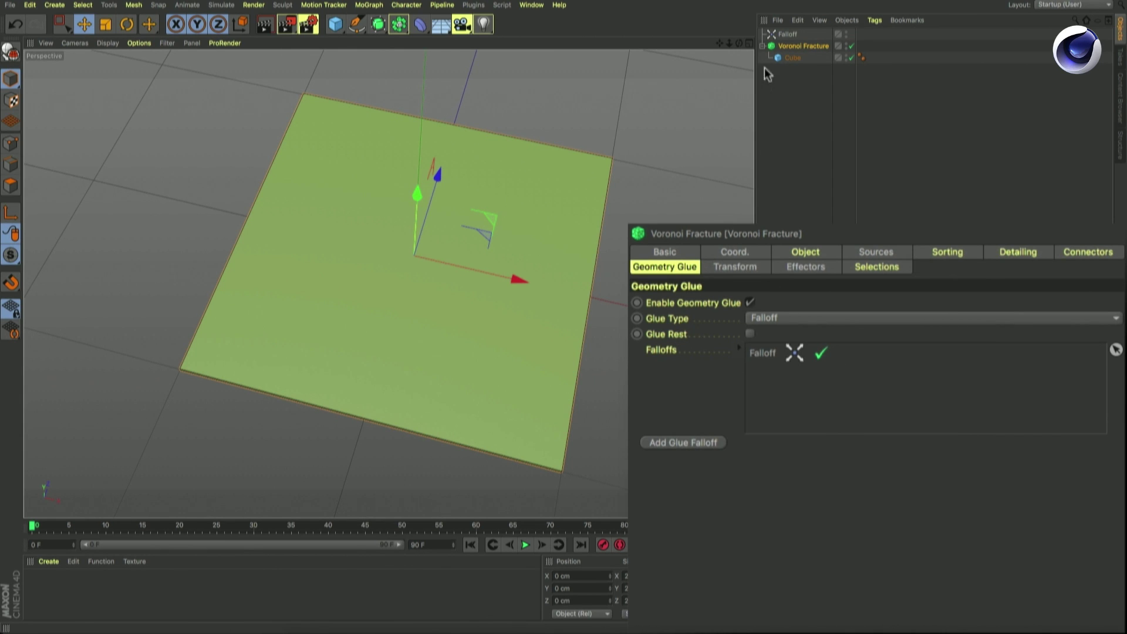
left_click(784, 36)
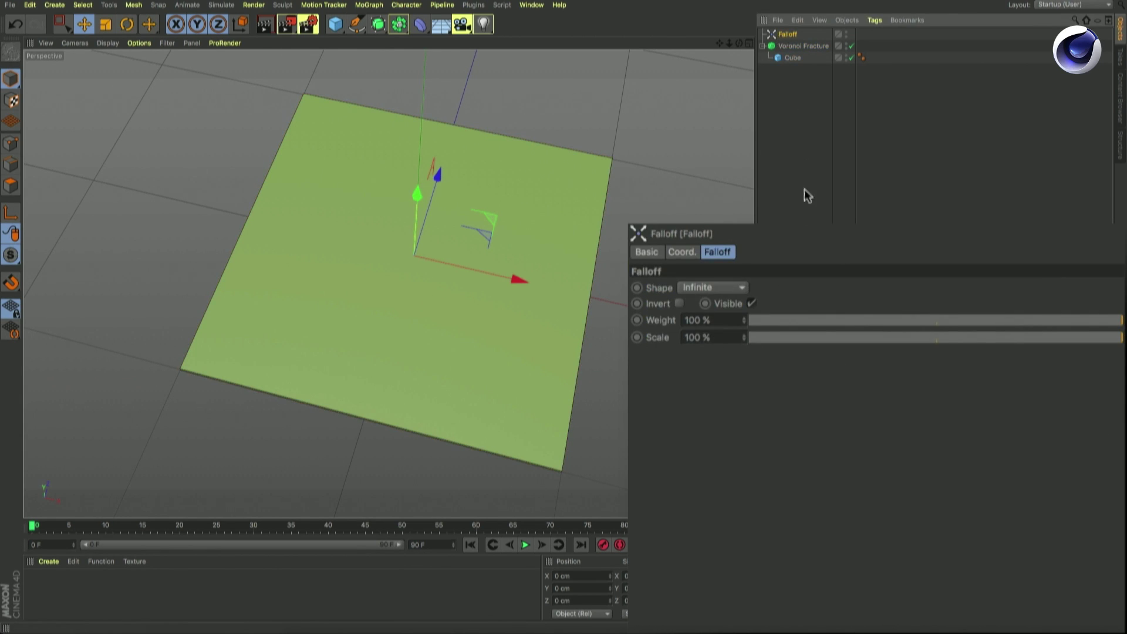
Try the Box, Linear and Noise shapes on the glue falloff
left_click(728, 287)
left_click(721, 319)
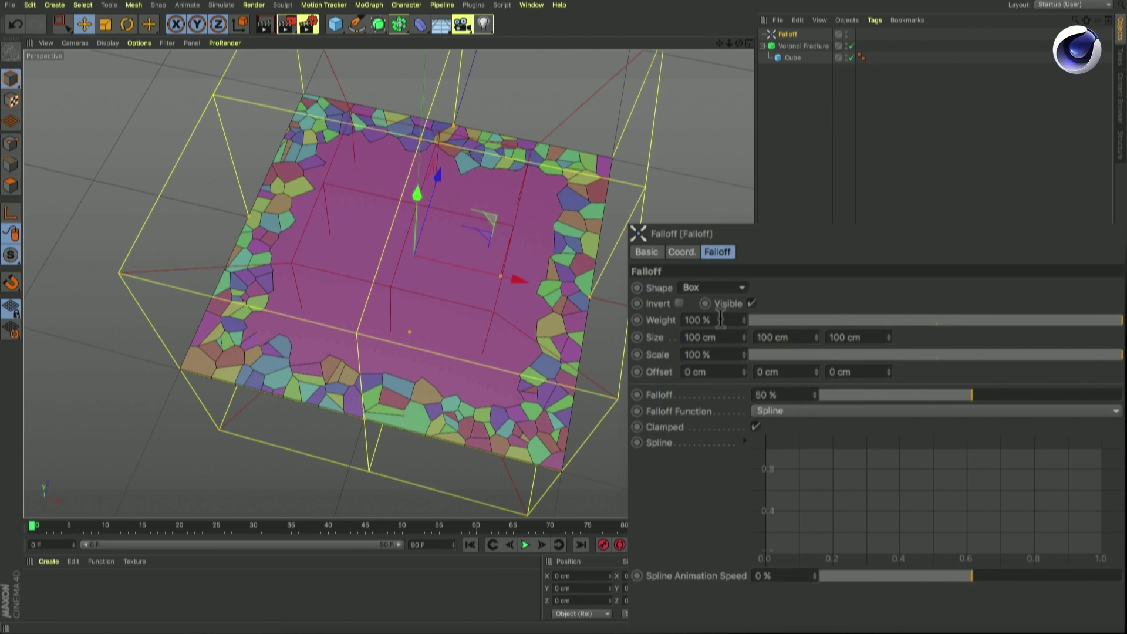
left_click(741, 289)
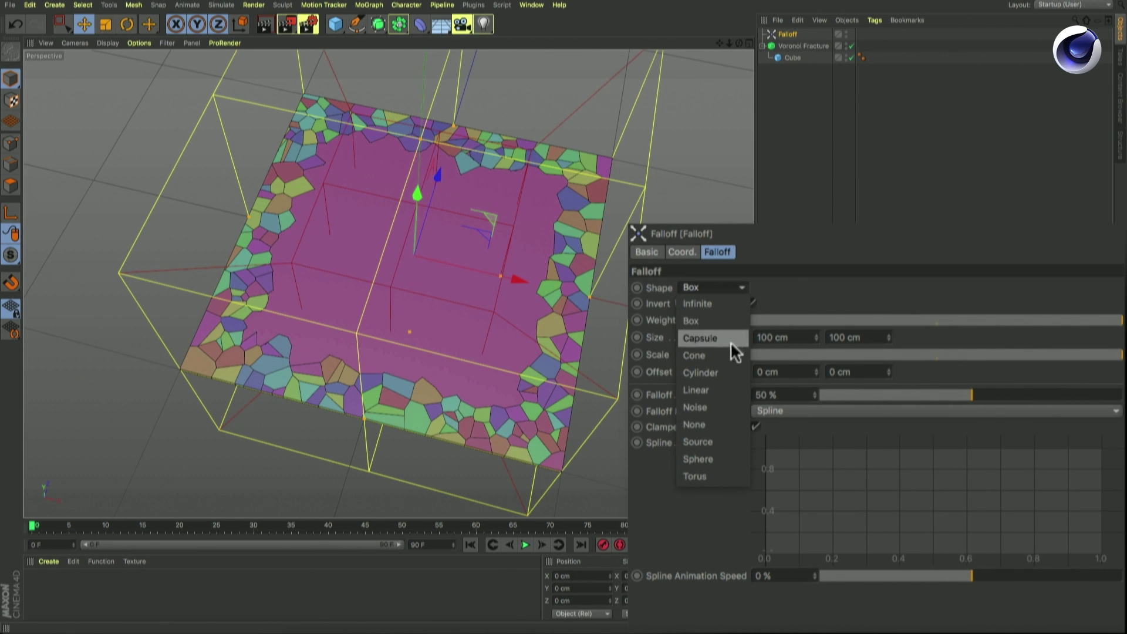
left_click(728, 385)
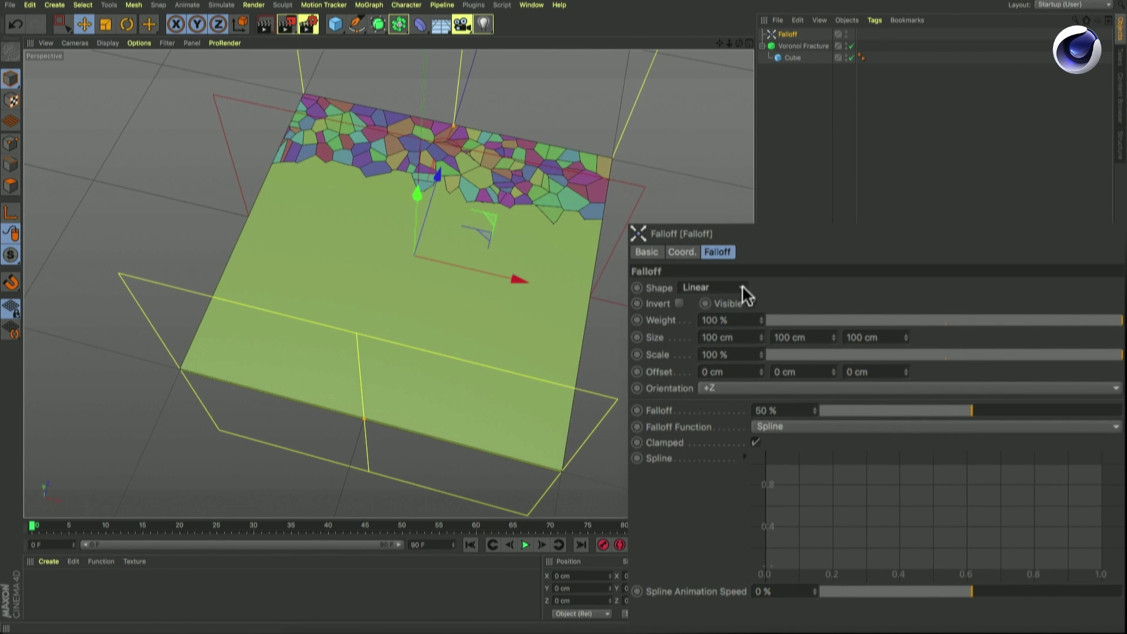
left_click(743, 285)
left_click(728, 407)
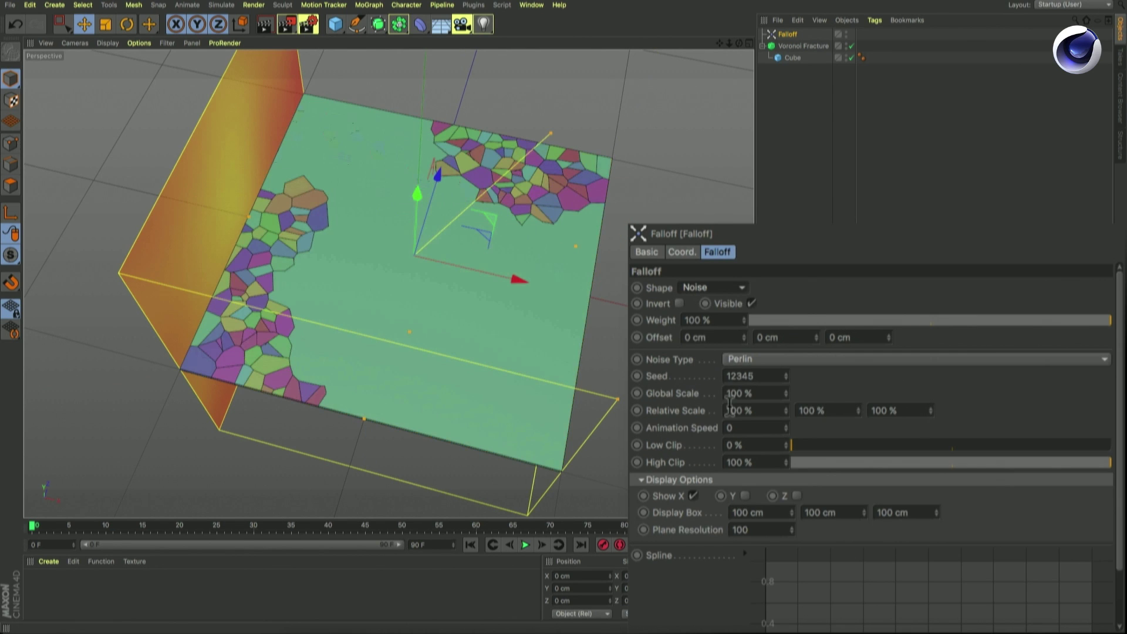
Set the falloff's shape to Sphere and return to the Voronoi Fracture's geometry glue settings
left_click(741, 289)
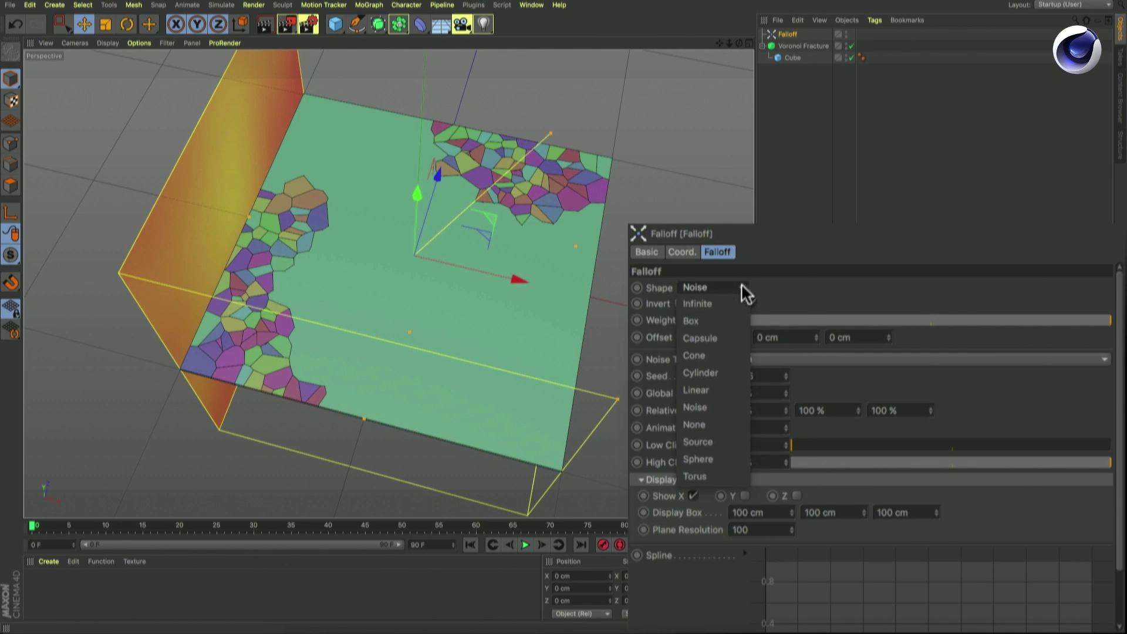
left_click(722, 431)
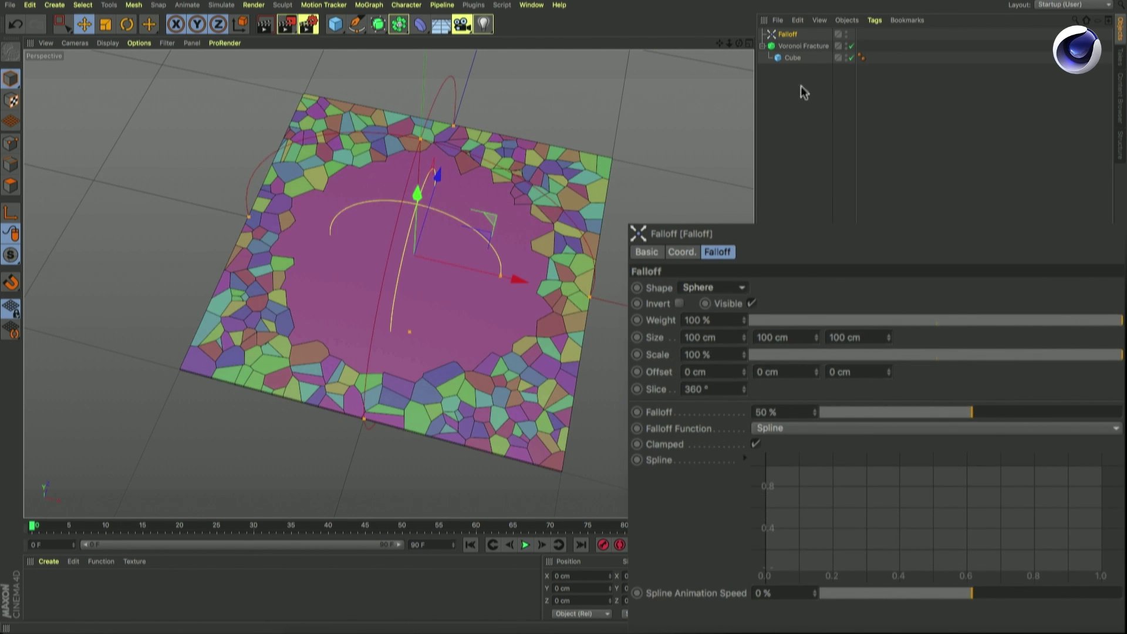
left_click(803, 46)
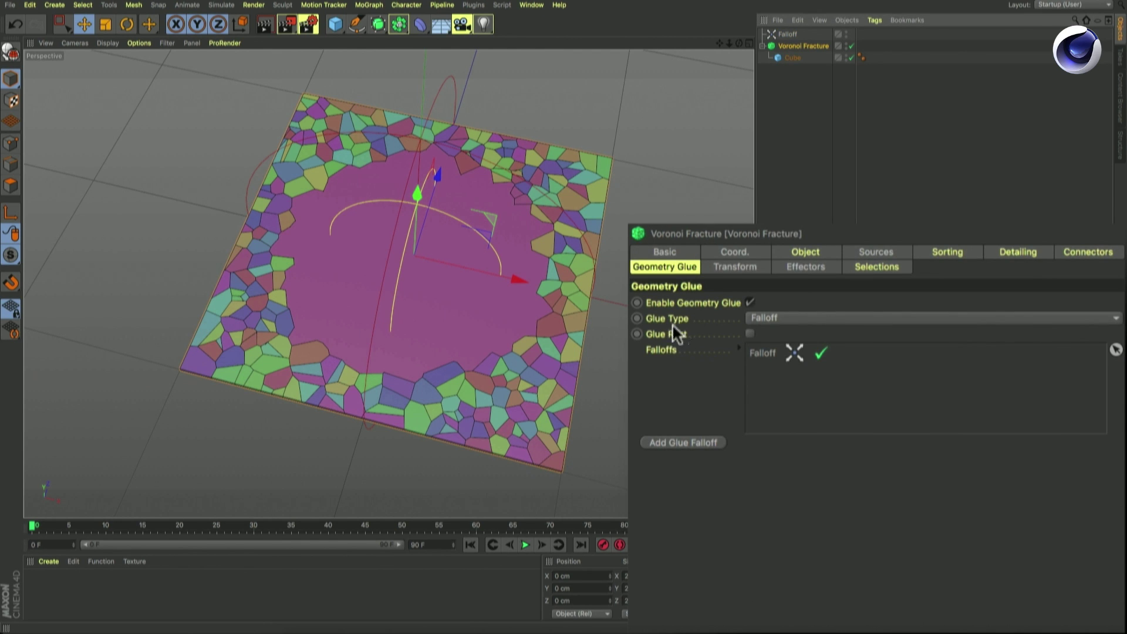
Try the Glue Rest option on the Voronoi Fracture, switching it on and off again
left_click(749, 333)
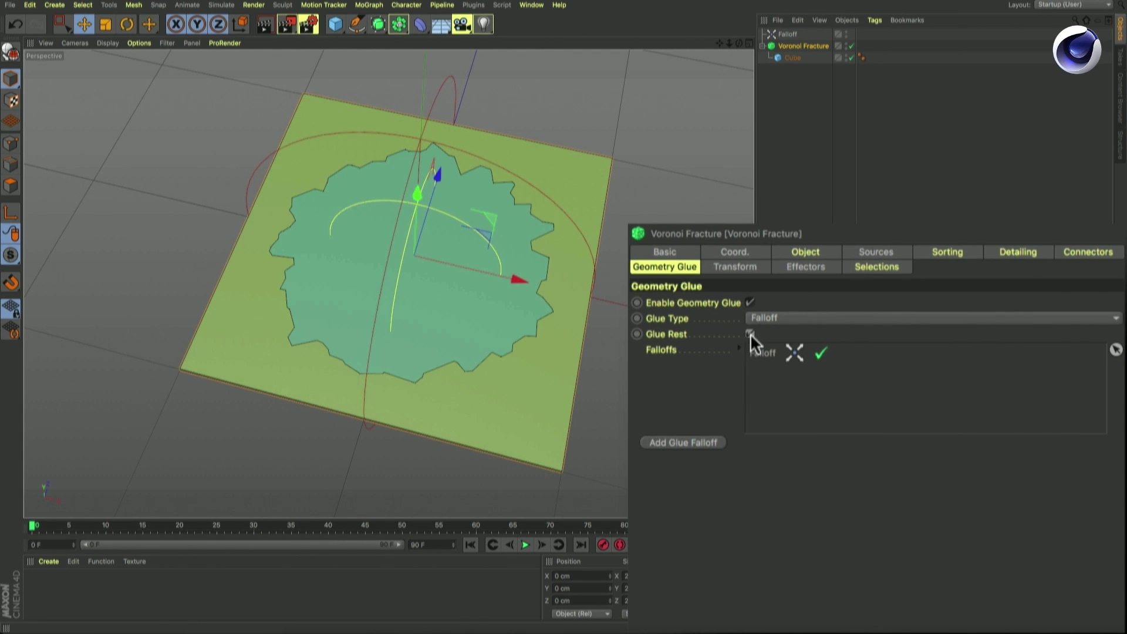
left_click(750, 332)
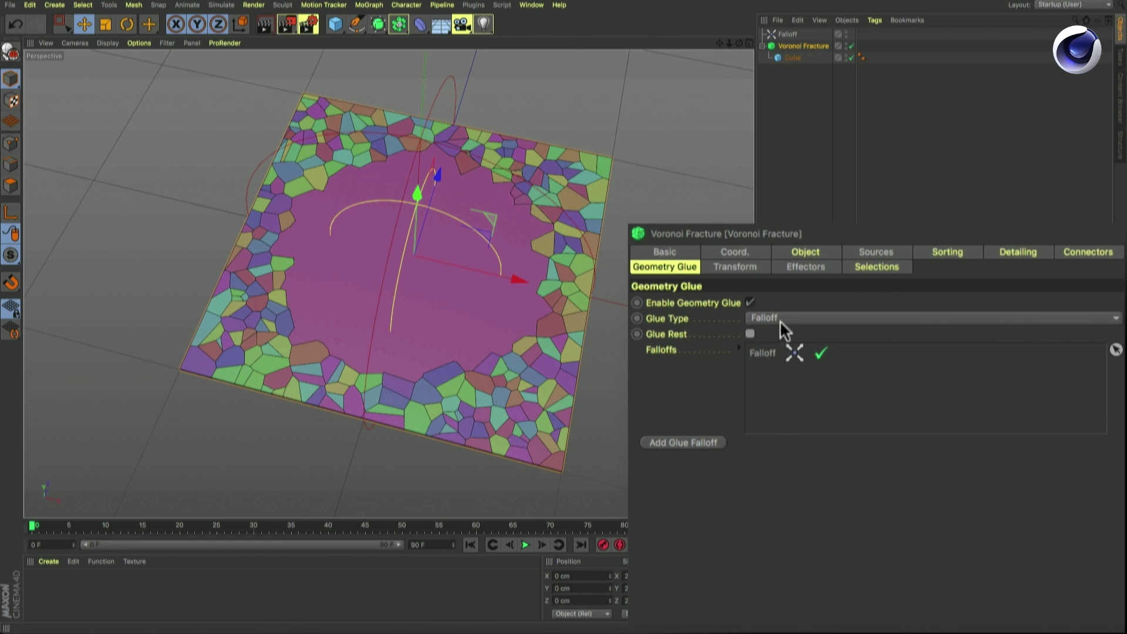
Set the Voronoi Fracture's glue type to Cluster with a cluster amount of 10 and a cluster seed of 12348
left_click(782, 318)
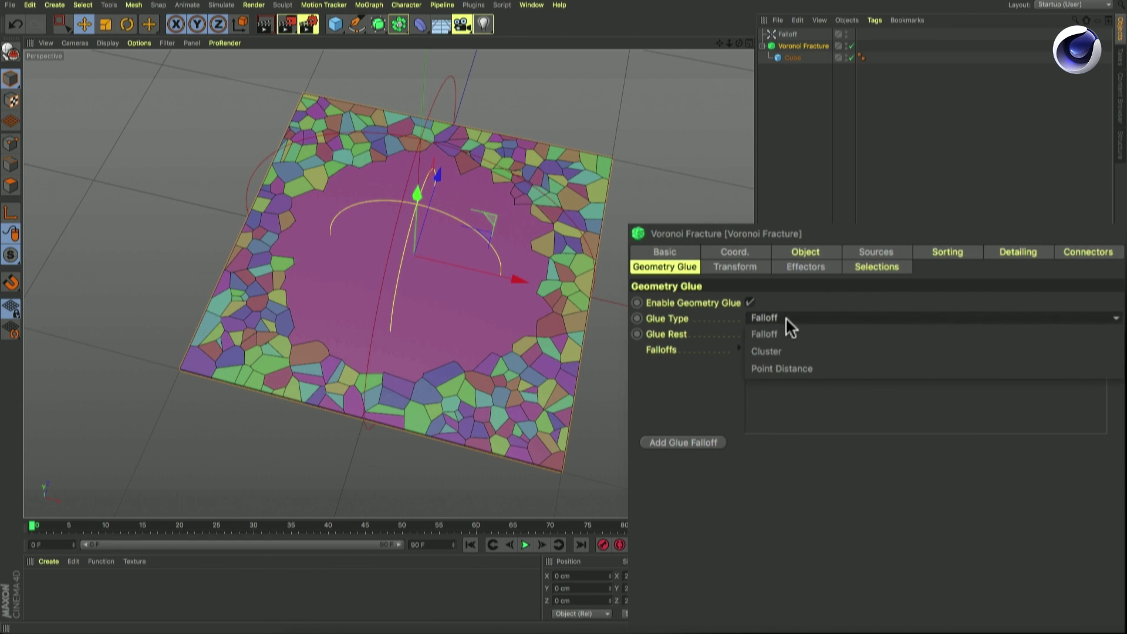
left_click(757, 351)
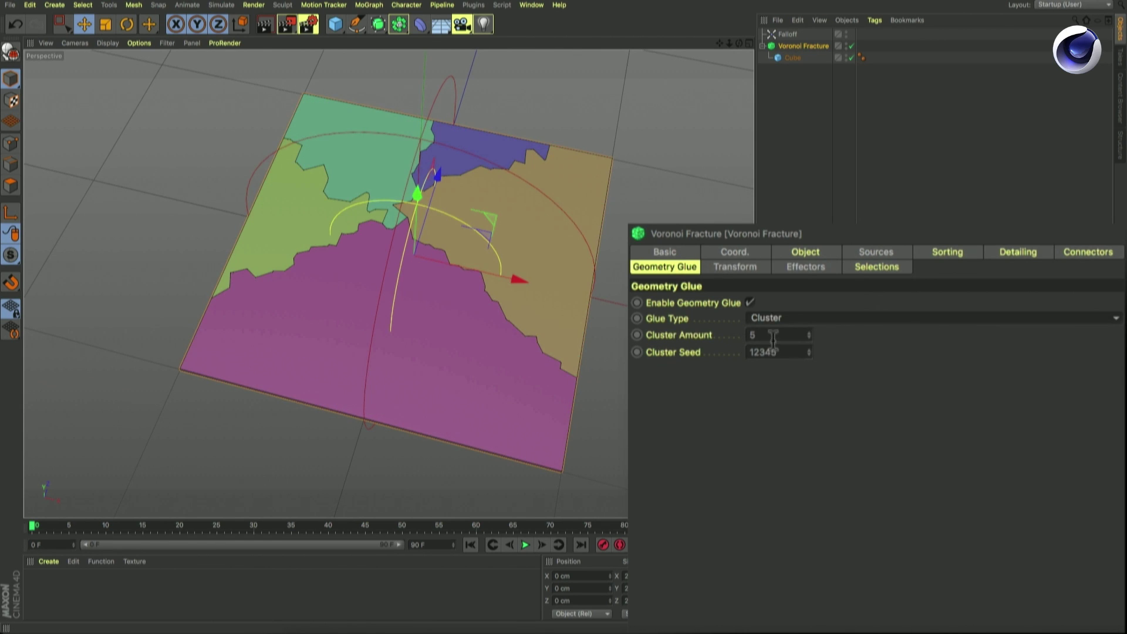
left_click(773, 336)
type("10")
key("Return")
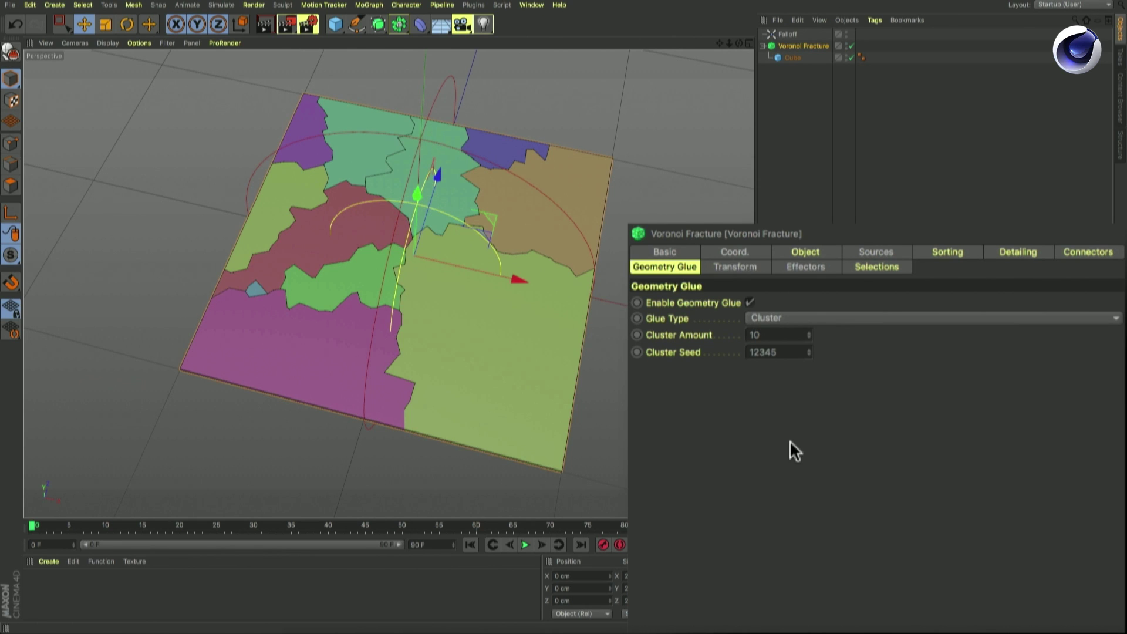
left_click(808, 349)
left_click(809, 349)
left_click(808, 349)
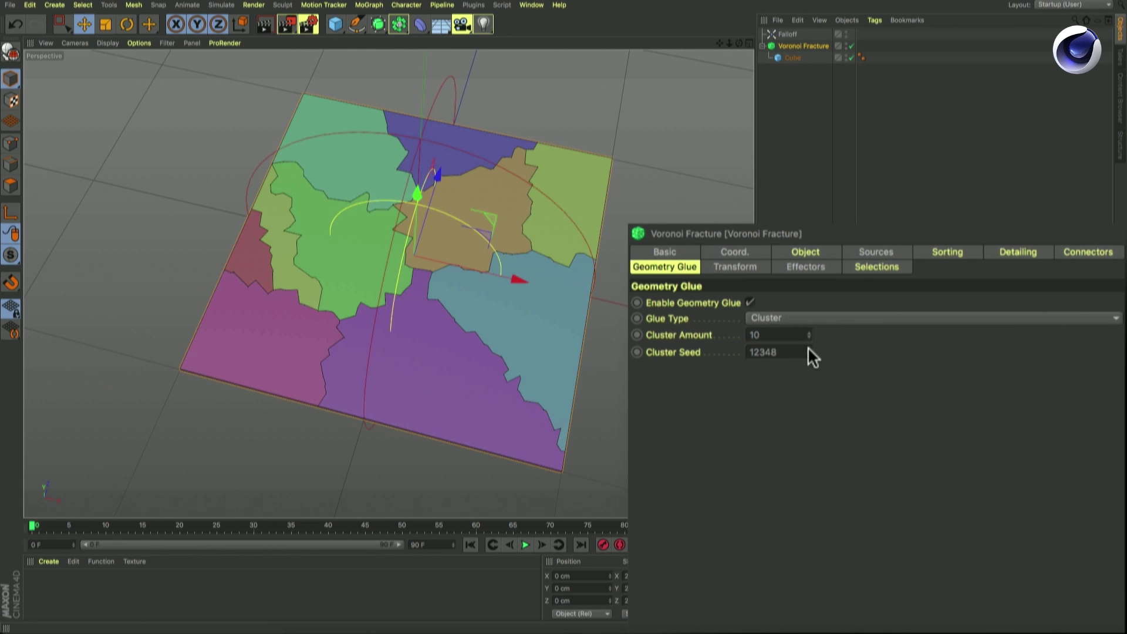
Set the Voronoi Fracture's glue type to Point Distance with a distance of 8 cm
left_click(820, 317)
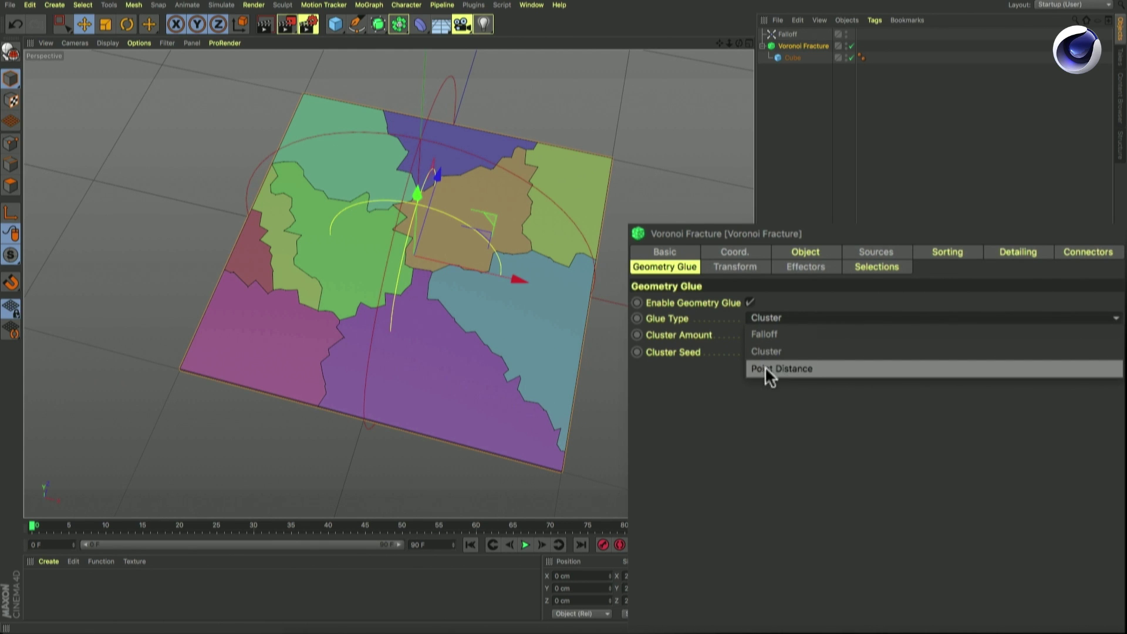
left_click(808, 369)
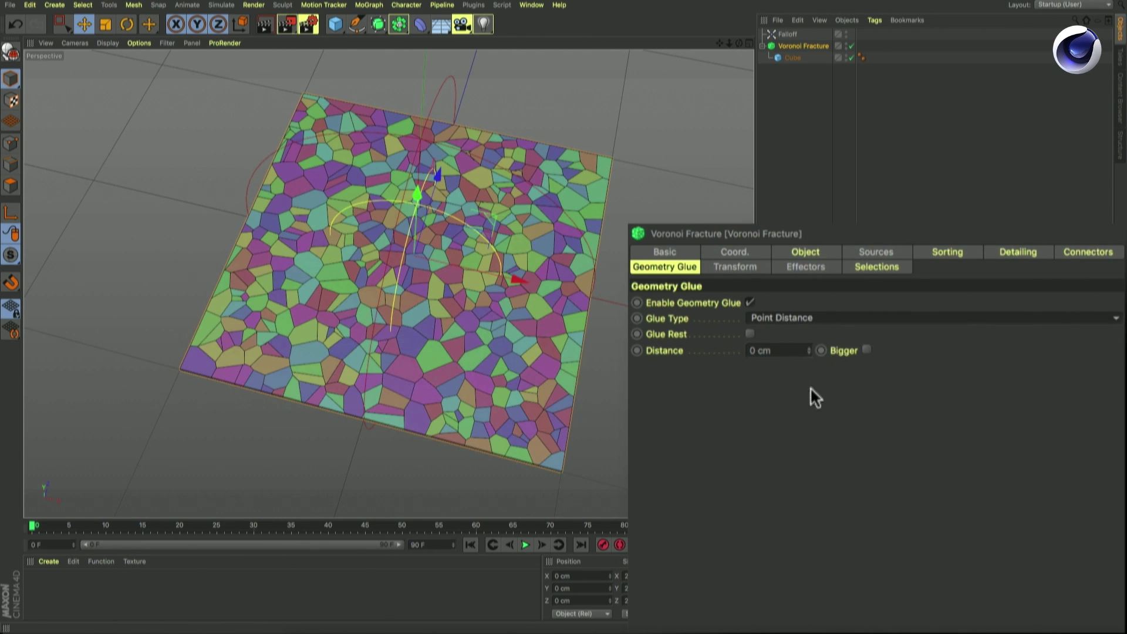
double_click(783, 351)
type("8")
key("Return")
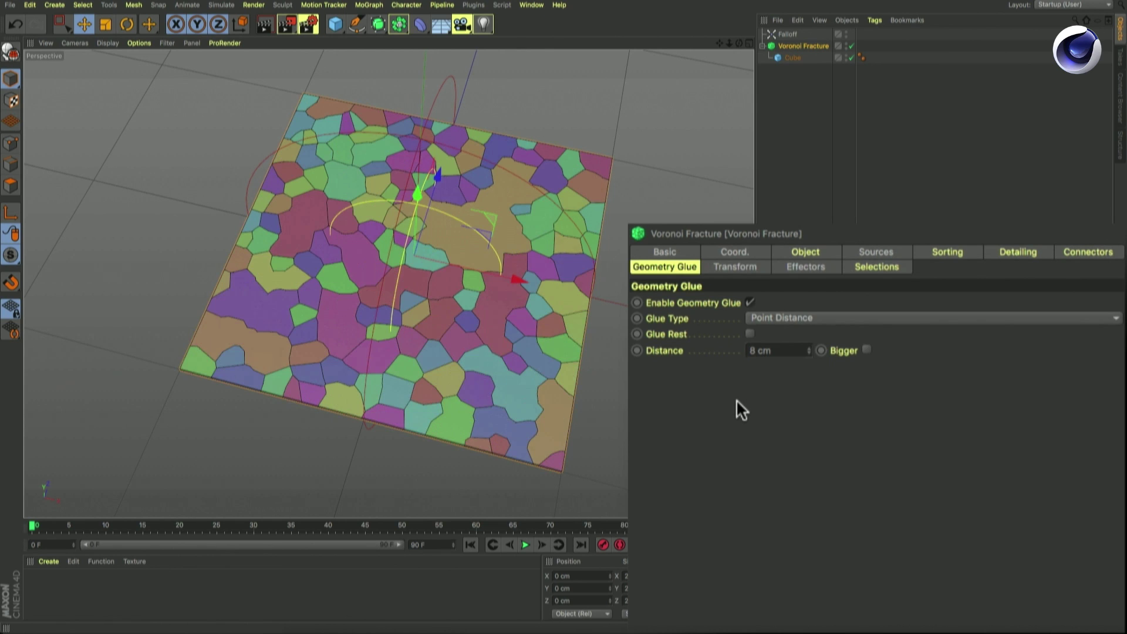
Increase the glue point distance to 10 cm
double_click(775, 350)
type("10")
key("Return")
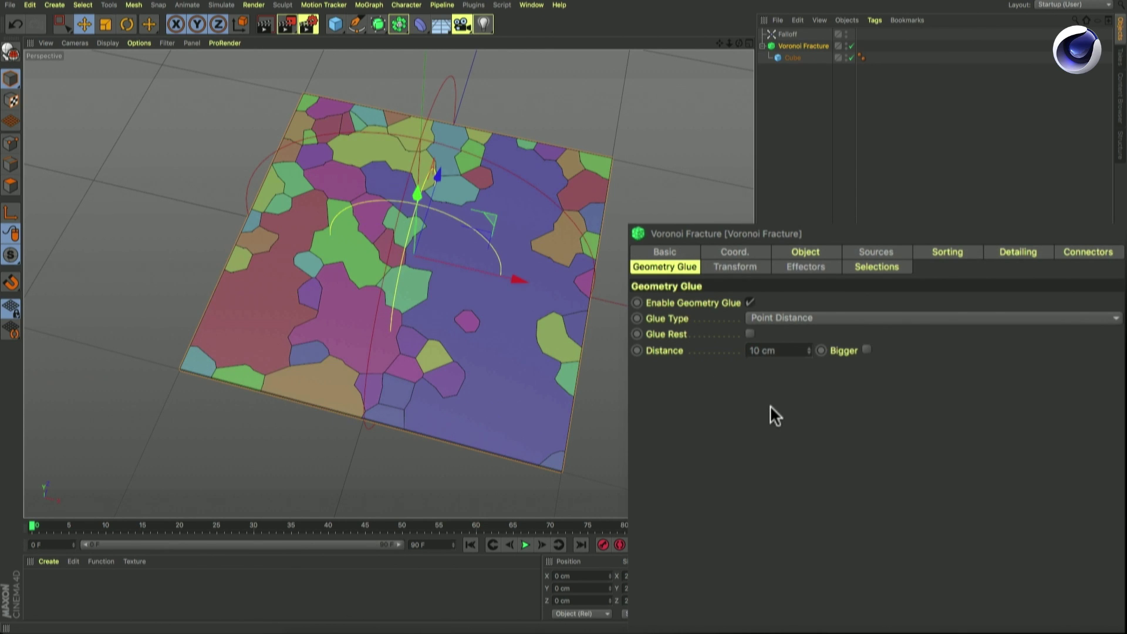